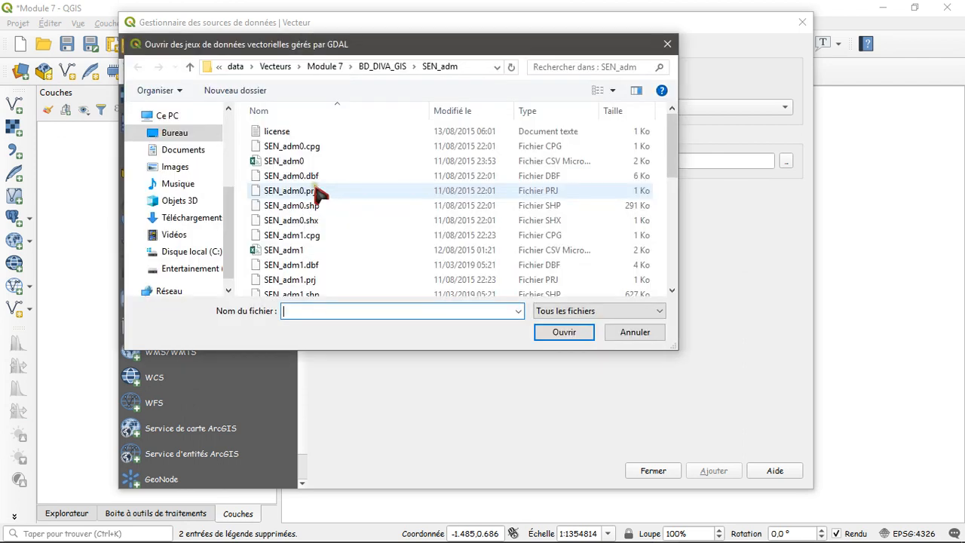
Load the SEN_adm1.shp vector file from the SEN_adm folder into the project as a new layer.
scroll(316, 194, down, 1)
double_click(309, 258)
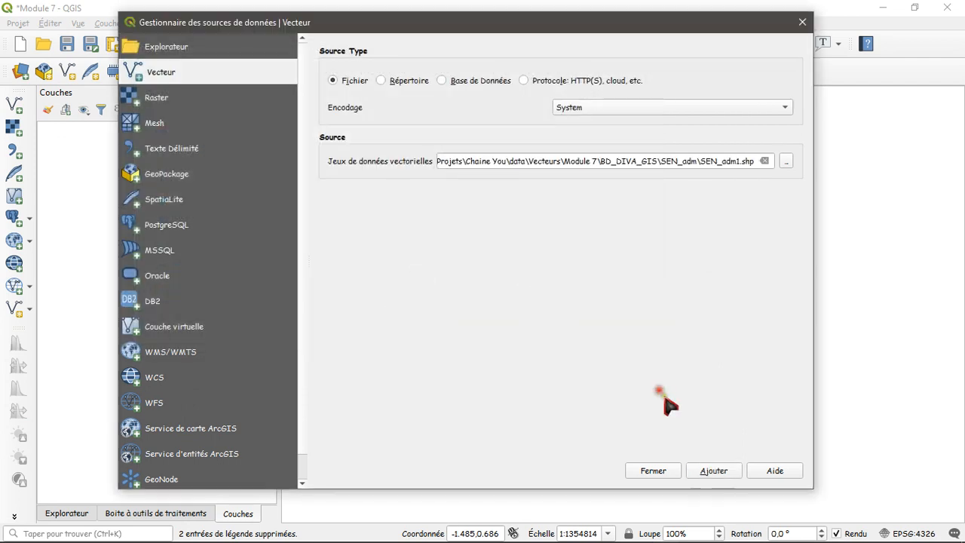
click(723, 474)
click(653, 470)
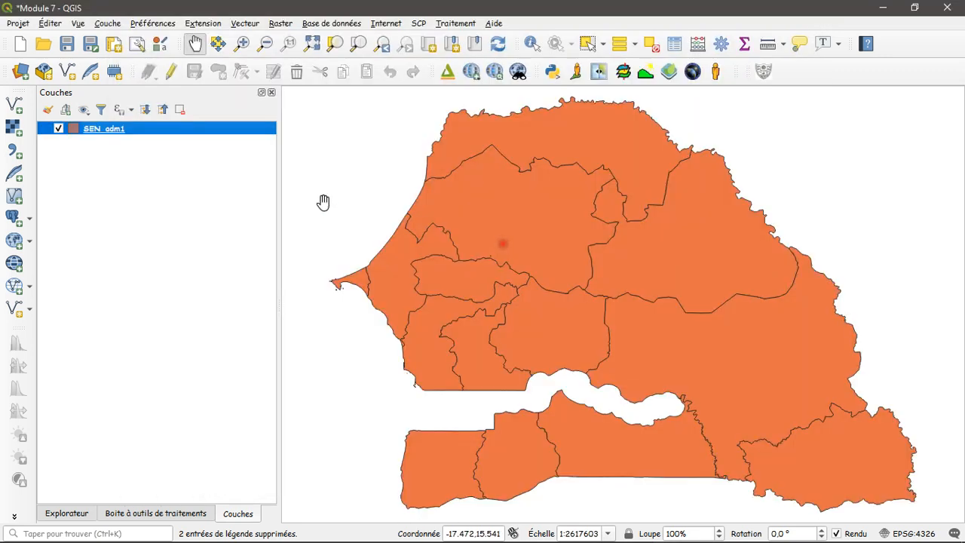
Open the SEN_adm1 attribute table and examine all of its columns, including the type fields at the end.
click(673, 44)
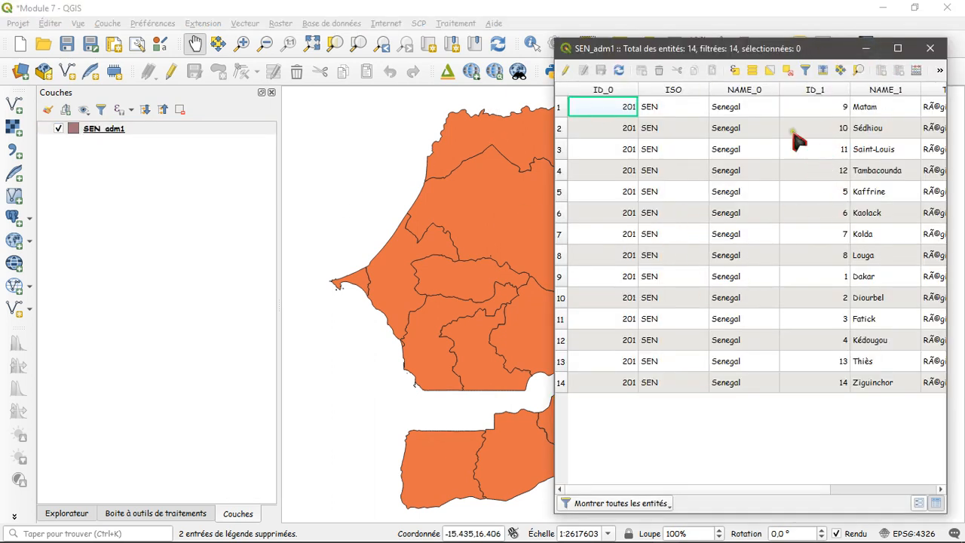
drag(552, 212, 467, 225)
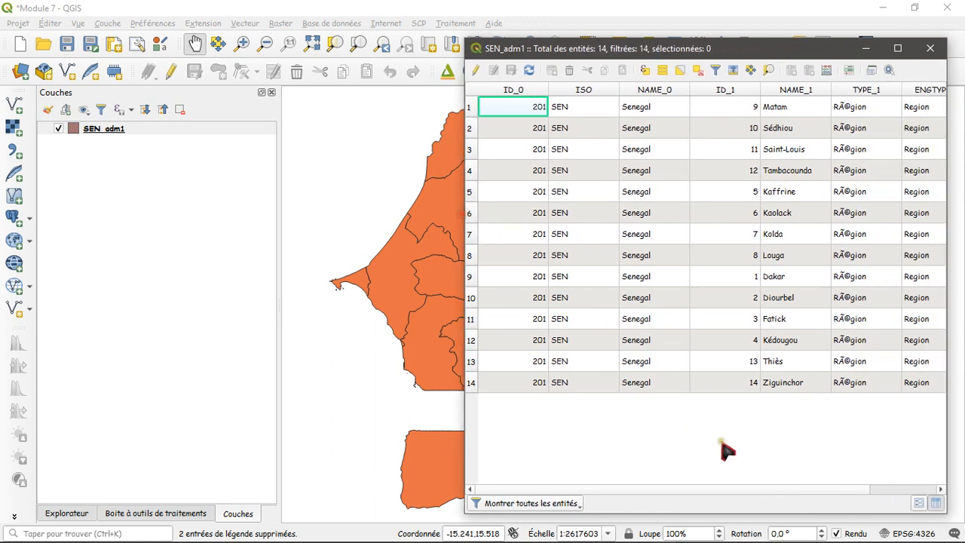
click(882, 489)
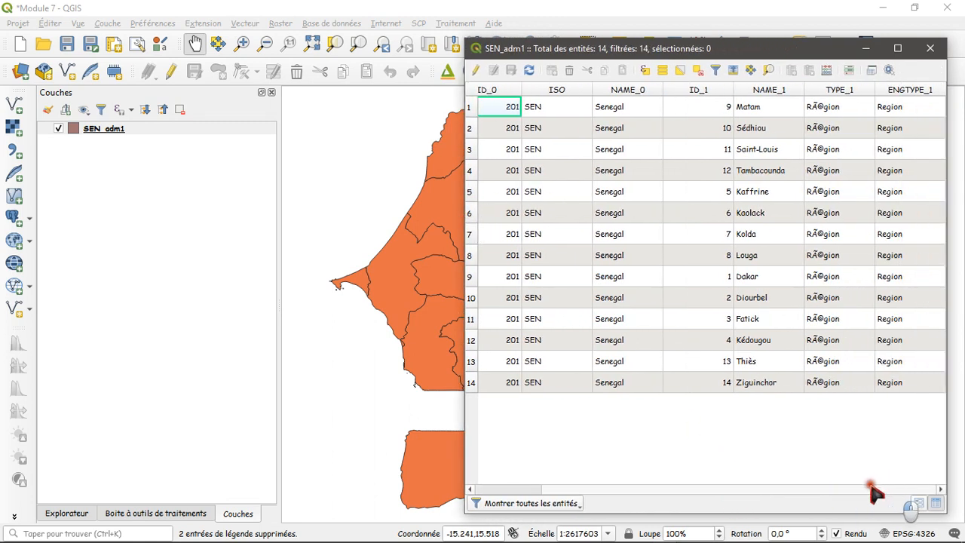
drag(886, 488, 814, 490)
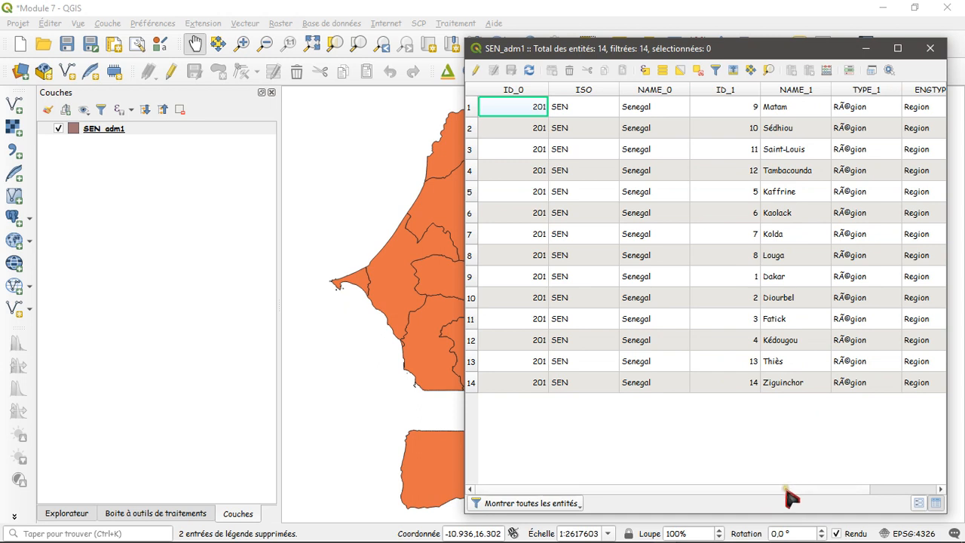
drag(786, 490, 865, 486)
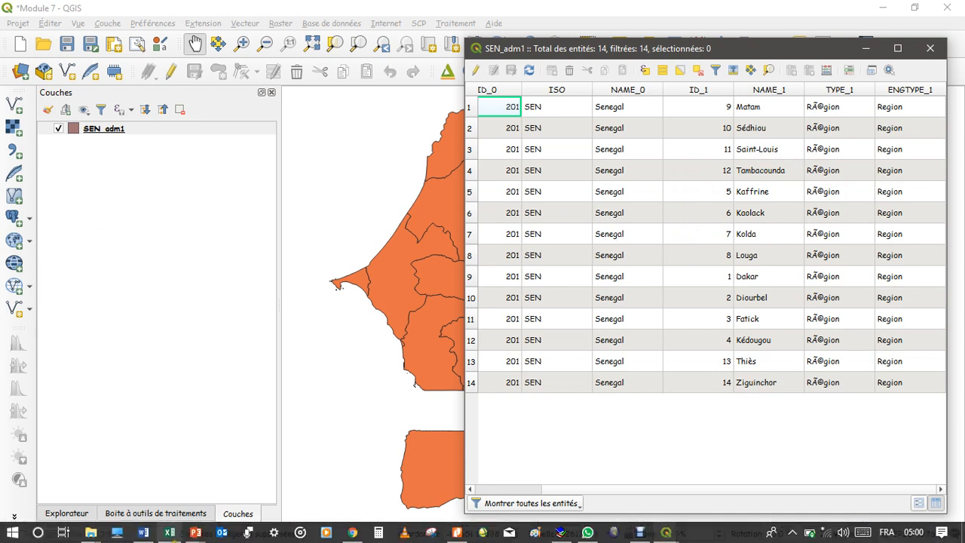
Switch to the Pop_Sn_2013 workbook in Excel and compare its id column with the attribute table sorted by ID_1.
click(170, 532)
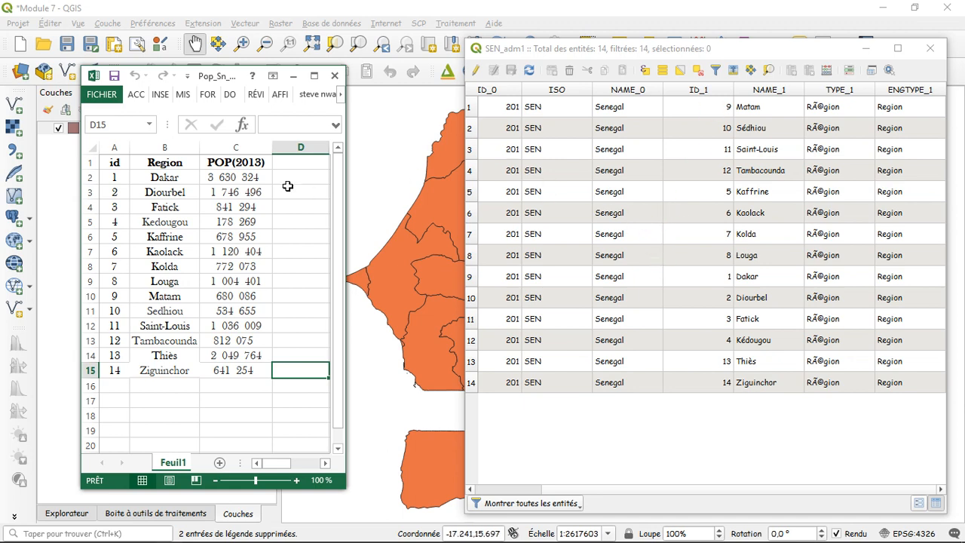
click(114, 147)
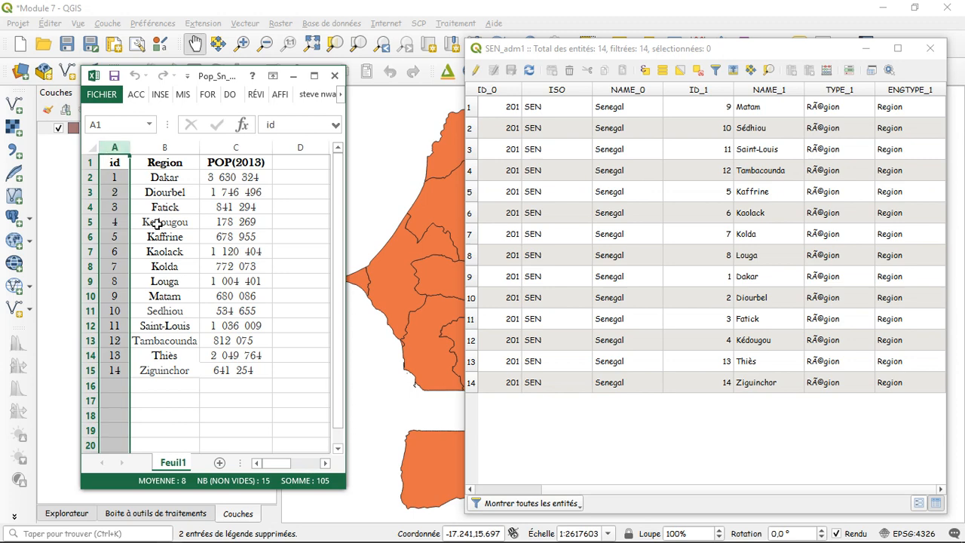
click(708, 90)
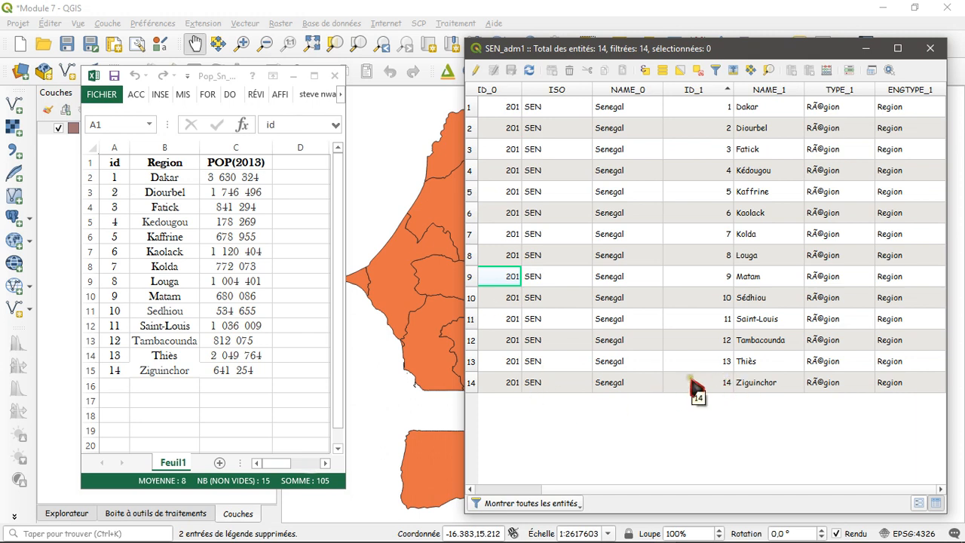
click(865, 48)
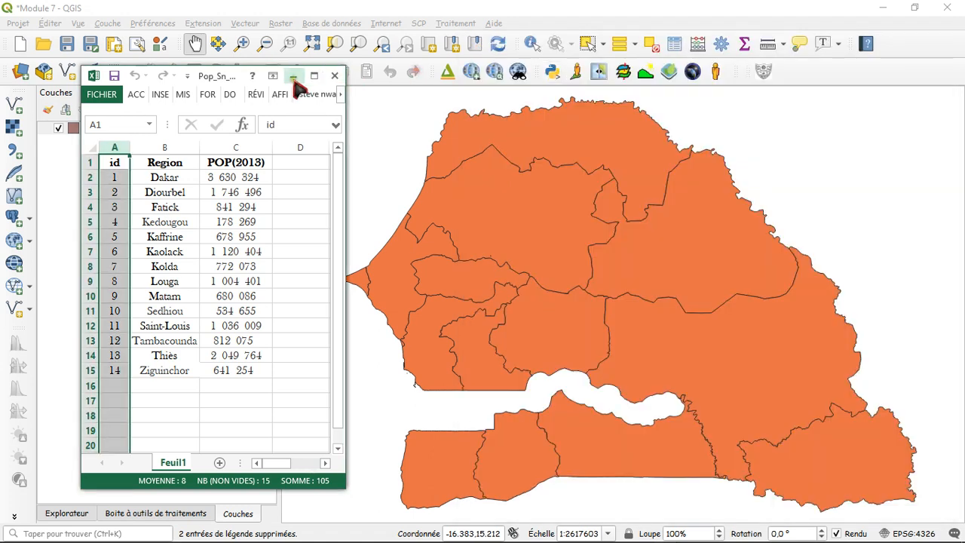
click(293, 77)
Add the Pop_Sn_2013 spreadsheet from the Données de terrain folder to the QGIS project as a table.
mouse_move(90, 532)
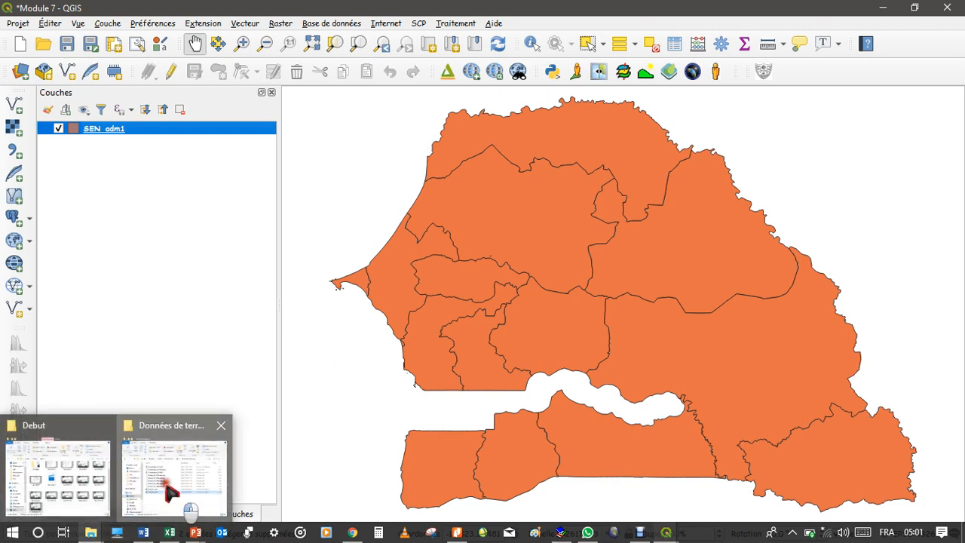
click(171, 482)
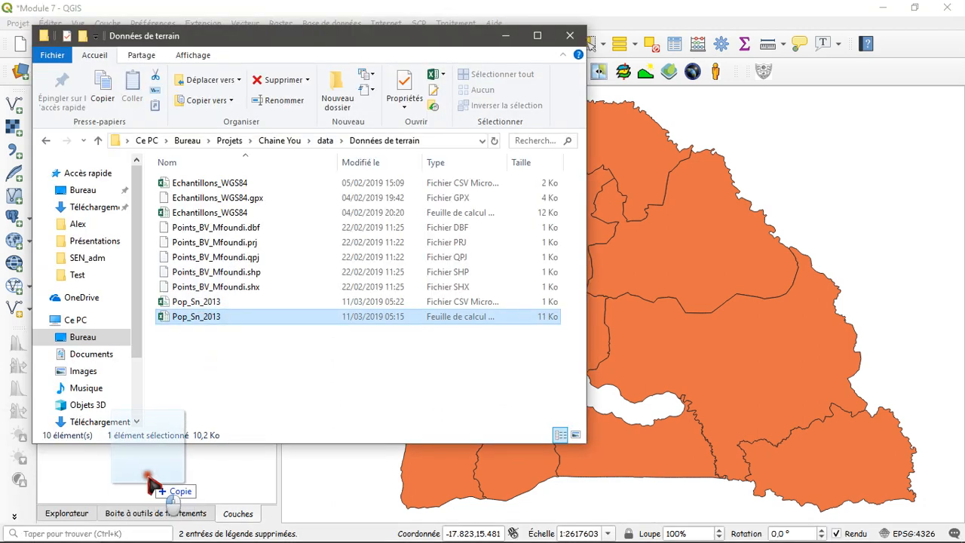
click(504, 36)
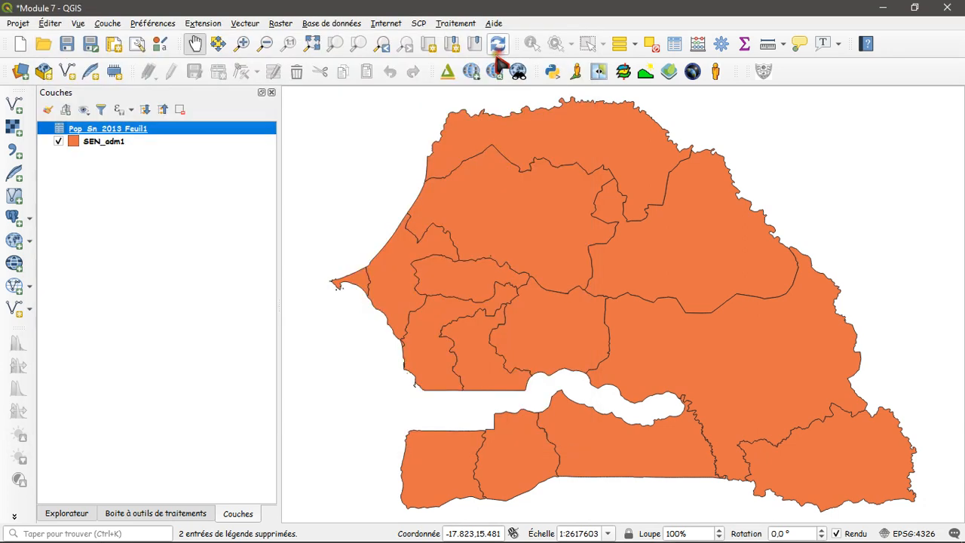
Review the attribute table of Pop_Sn_2013 Feuil1, sorted by id in ascending order.
click(117, 130)
click(673, 45)
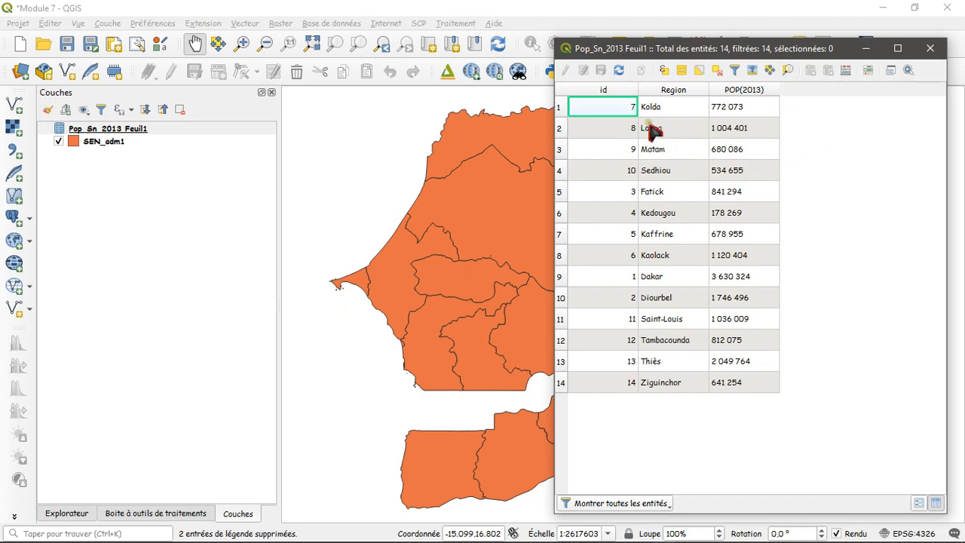
click(608, 90)
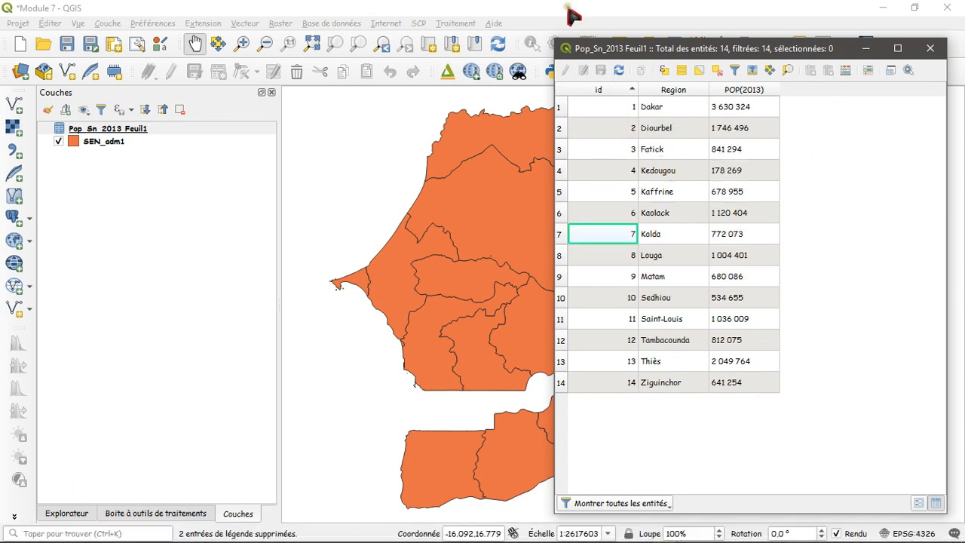
click(929, 48)
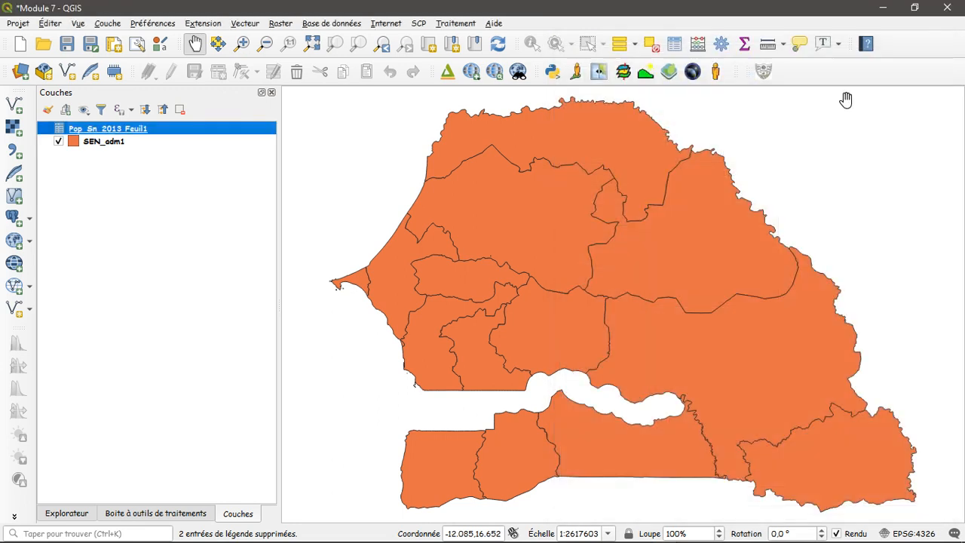
Examine the fields of the SEN_adm1 layer's attribute table in a maximized window.
click(106, 147)
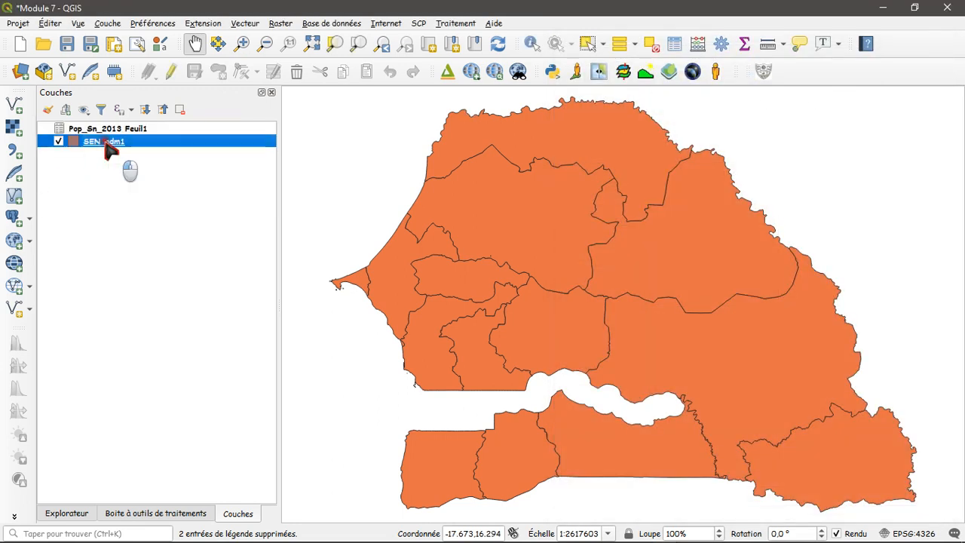
click(674, 47)
click(898, 51)
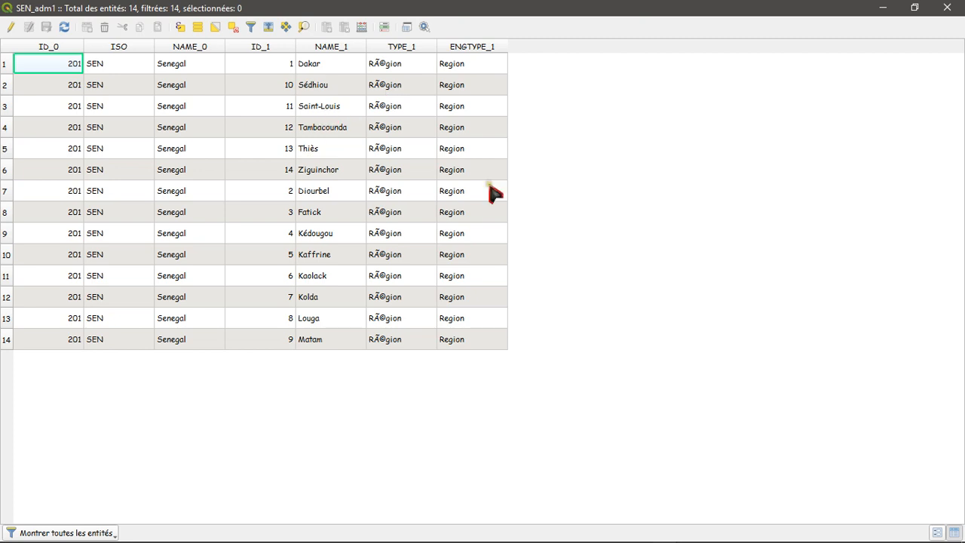
click(948, 8)
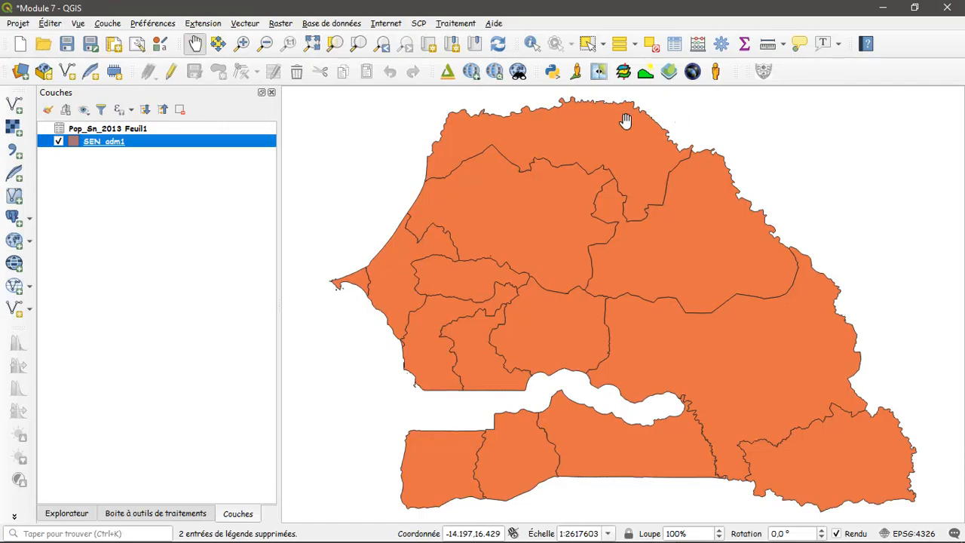
Start a vector join on SEN_adm1 with Pop_Sn_2013 Feuil1, using id as the join field and ID_1 as the target field.
right_click(98, 142)
click(171, 415)
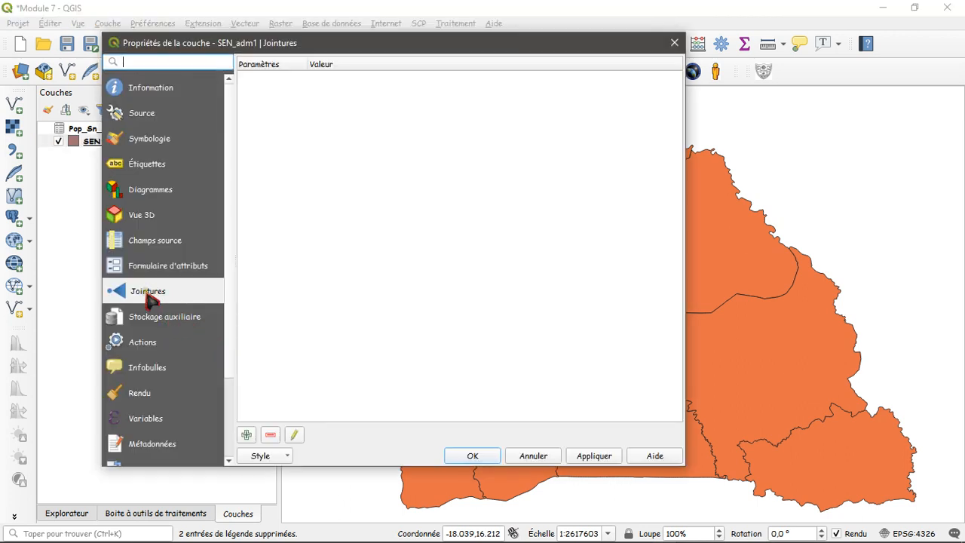
click(246, 435)
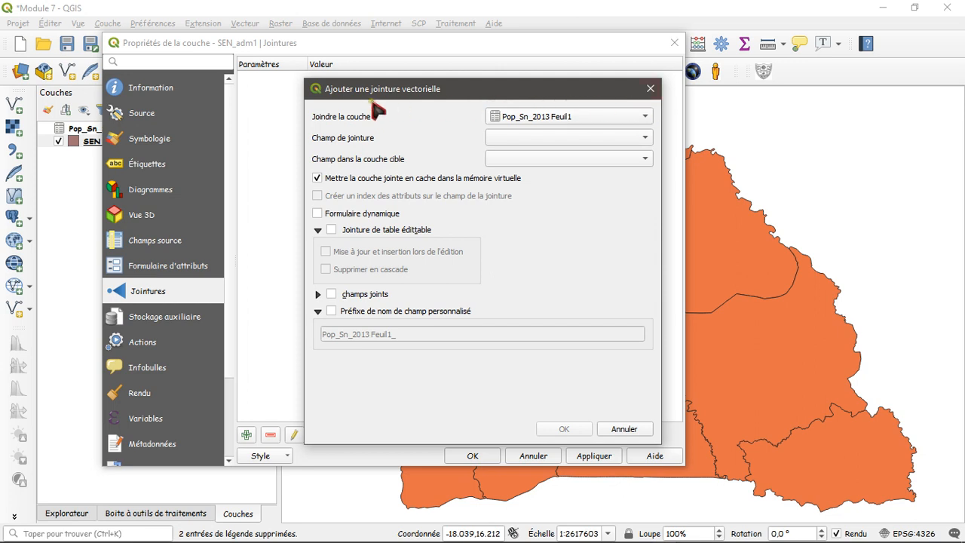
click(646, 138)
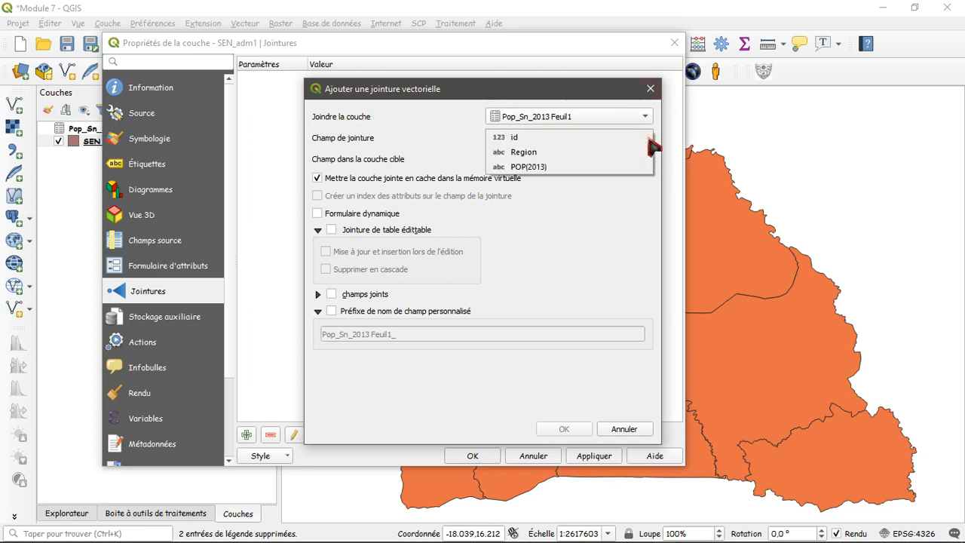
click(582, 138)
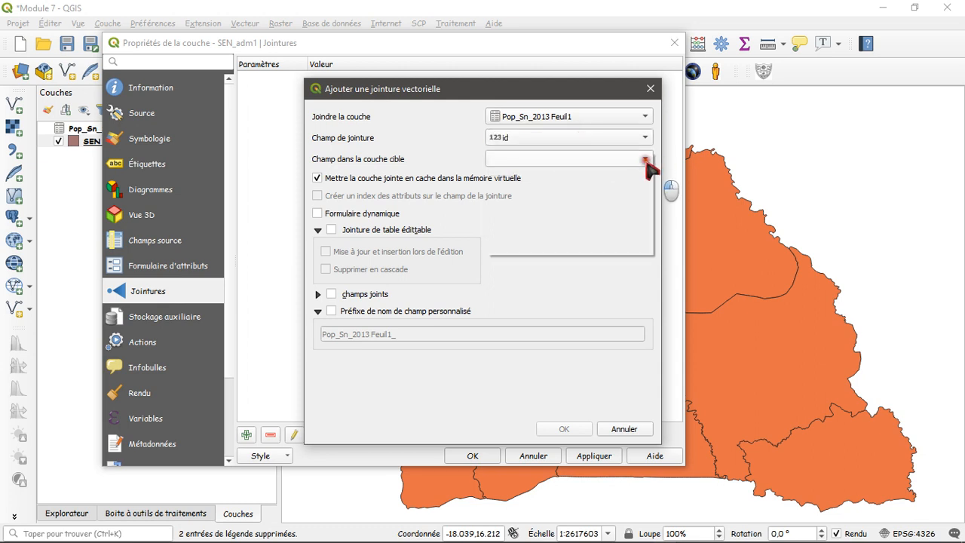
click(645, 158)
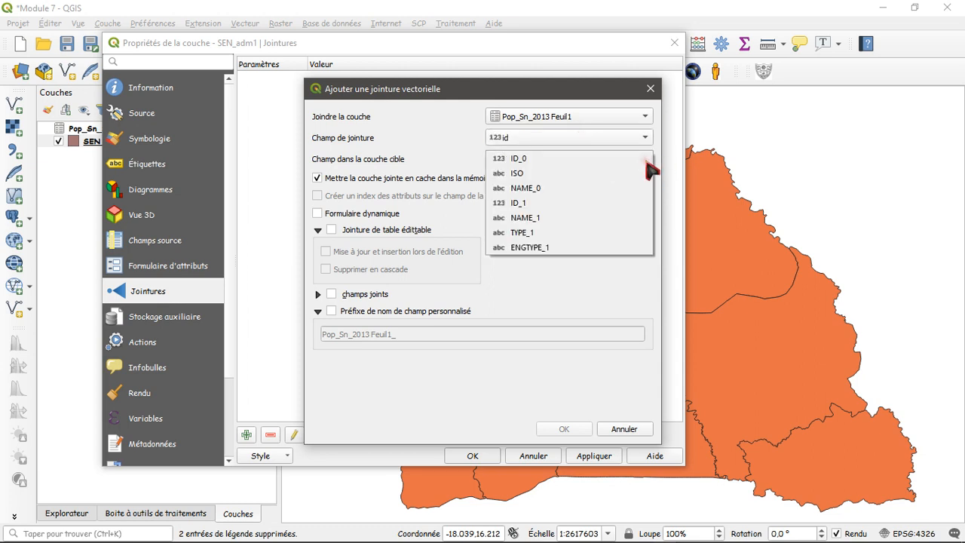
click(526, 204)
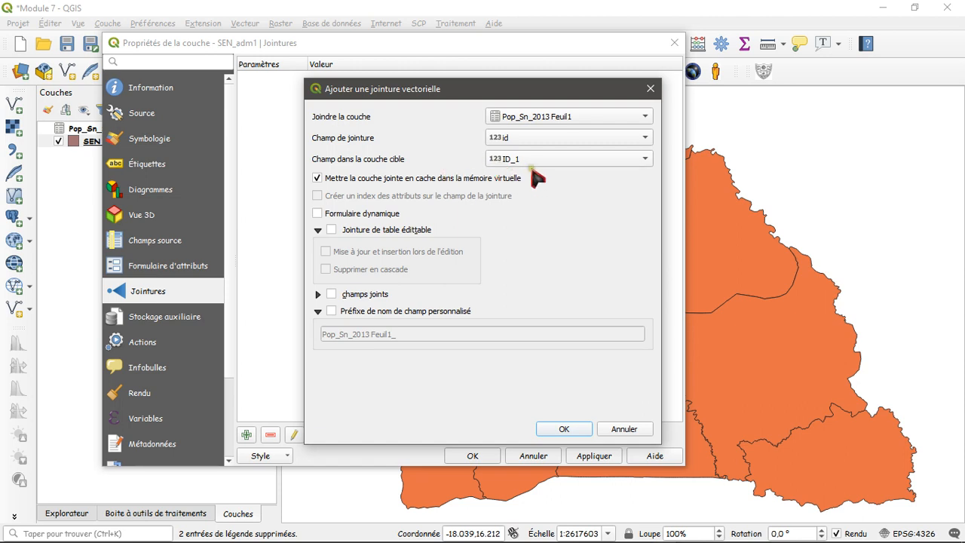
Give the joined fields the custom name prefix Join_ and apply the join to the layer.
click(332, 311)
drag(403, 334, 287, 344)
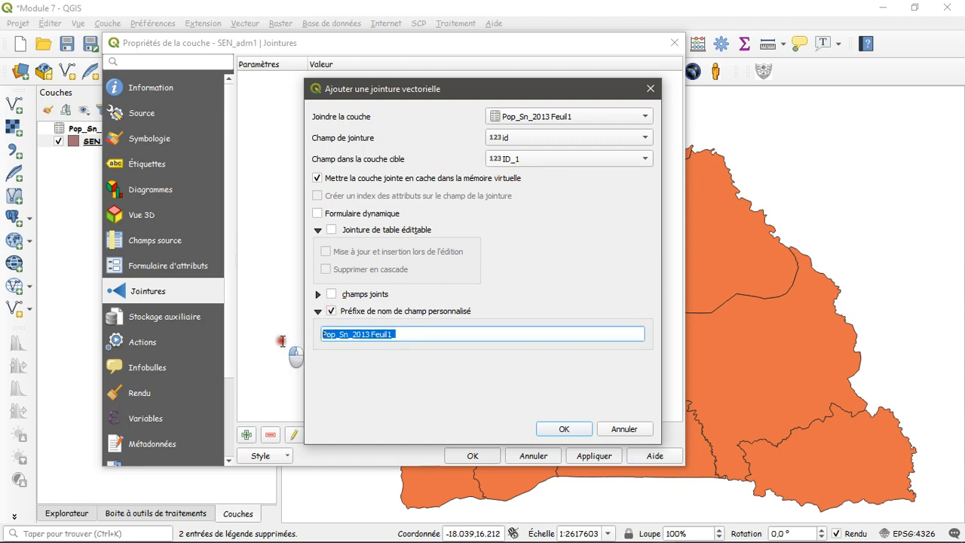
text(Join_)
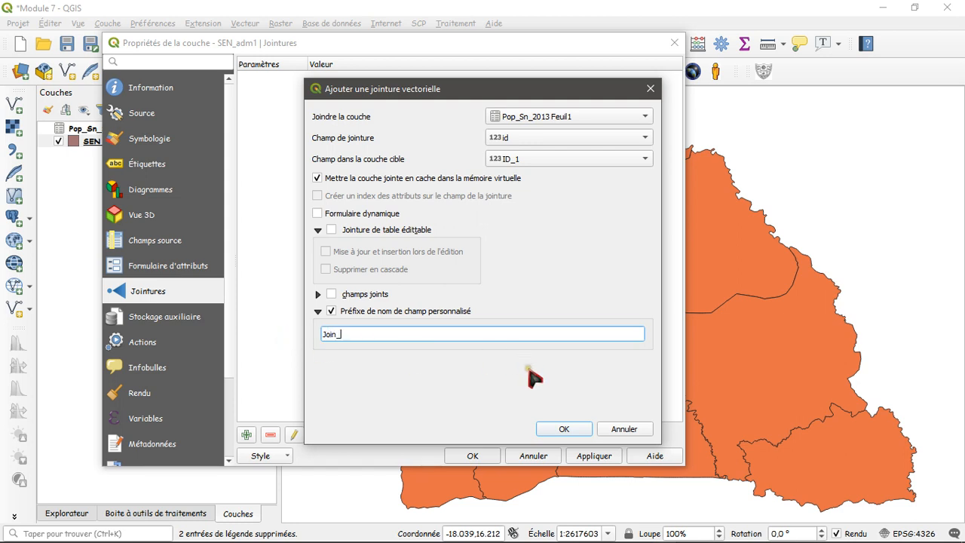
click(564, 428)
click(601, 458)
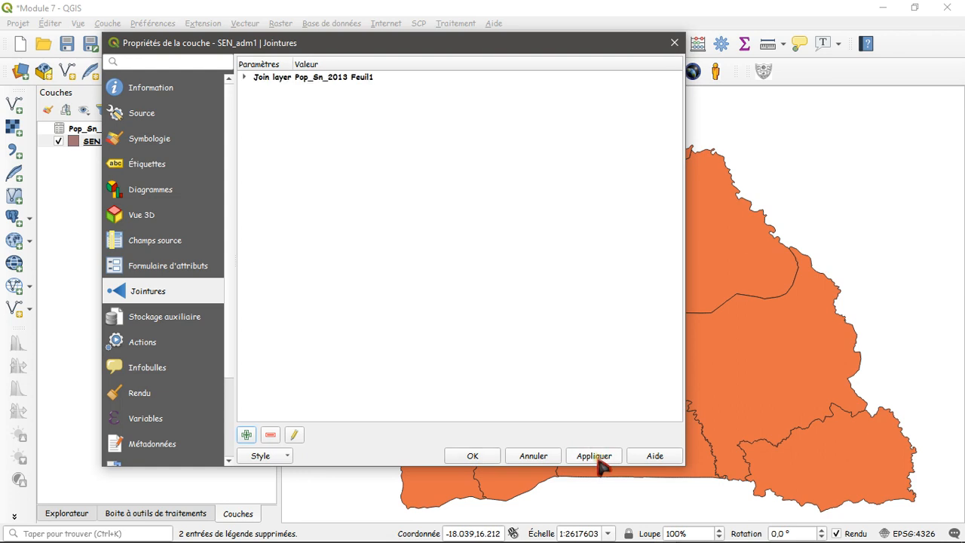
click(480, 456)
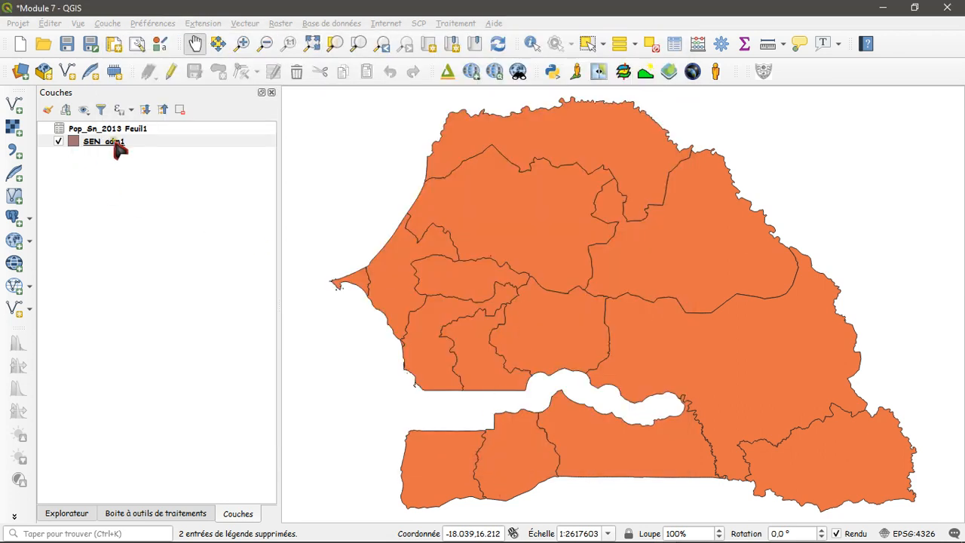
Check the joined fields in the SEN_adm1 attribute table and review the layer's list of joins.
click(123, 145)
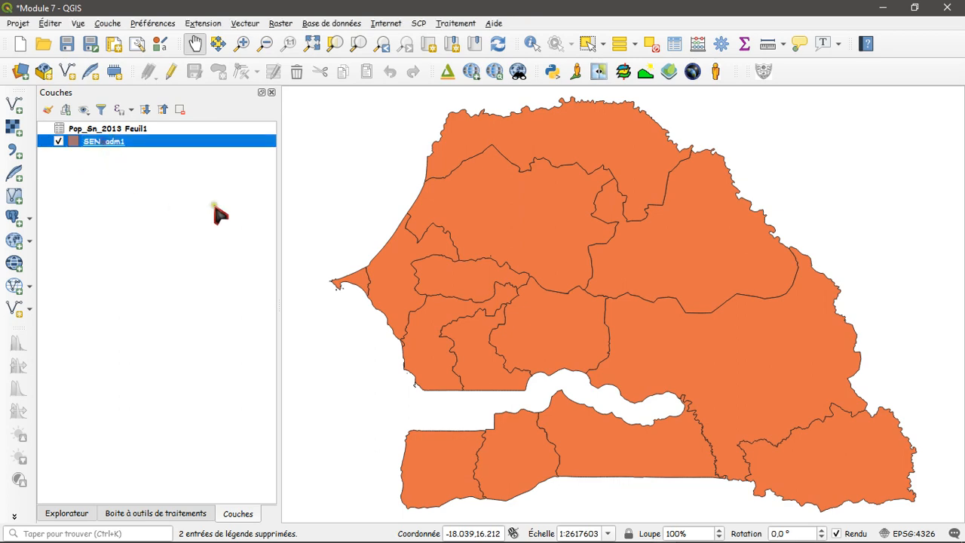
key(F6)
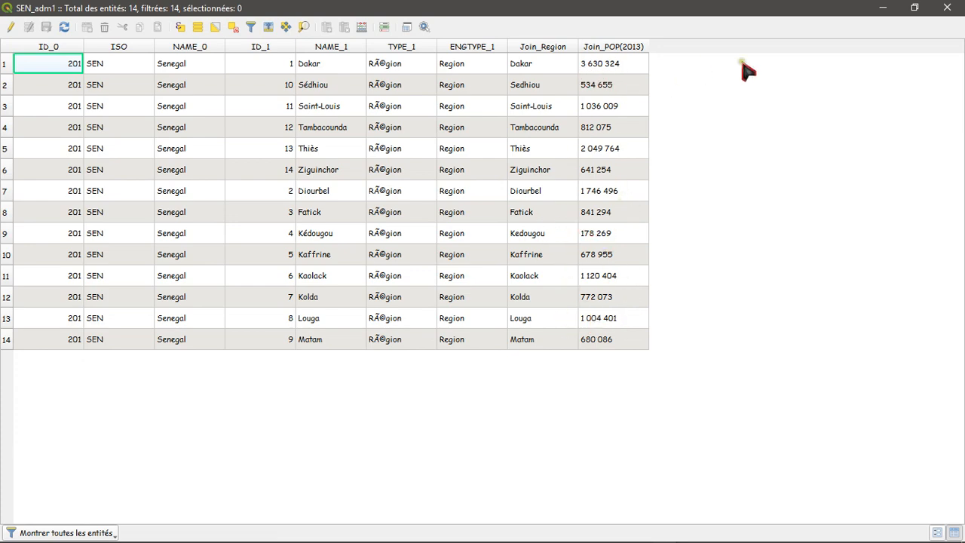
click(947, 8)
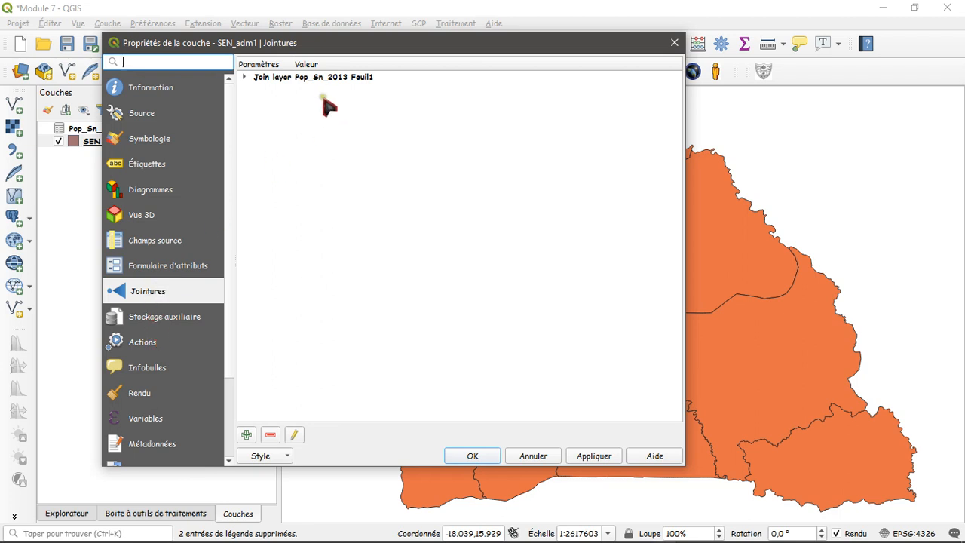
click(471, 456)
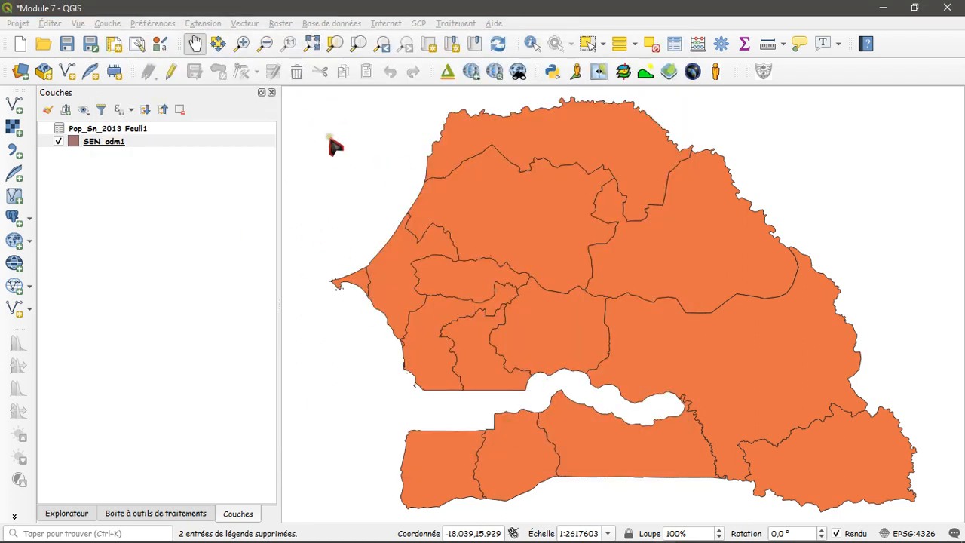
Start exporting the features of the SEN_adm1 layer to a new vector file.
click(102, 150)
right_click(98, 143)
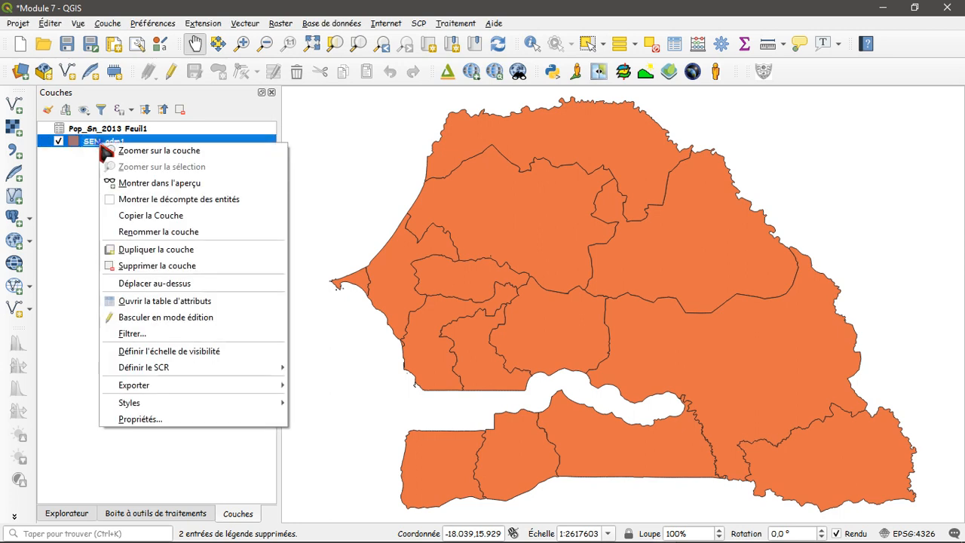
mouse_move(231, 386)
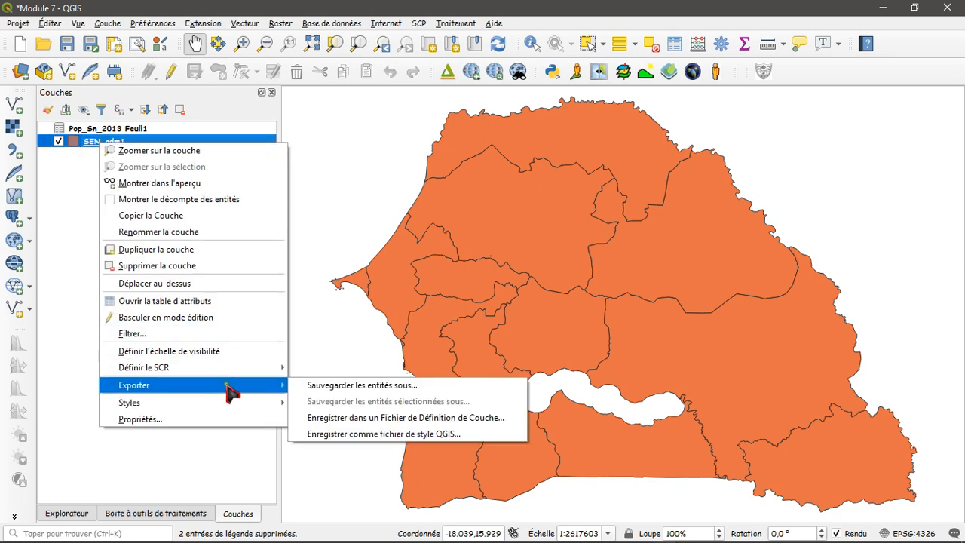
click(316, 386)
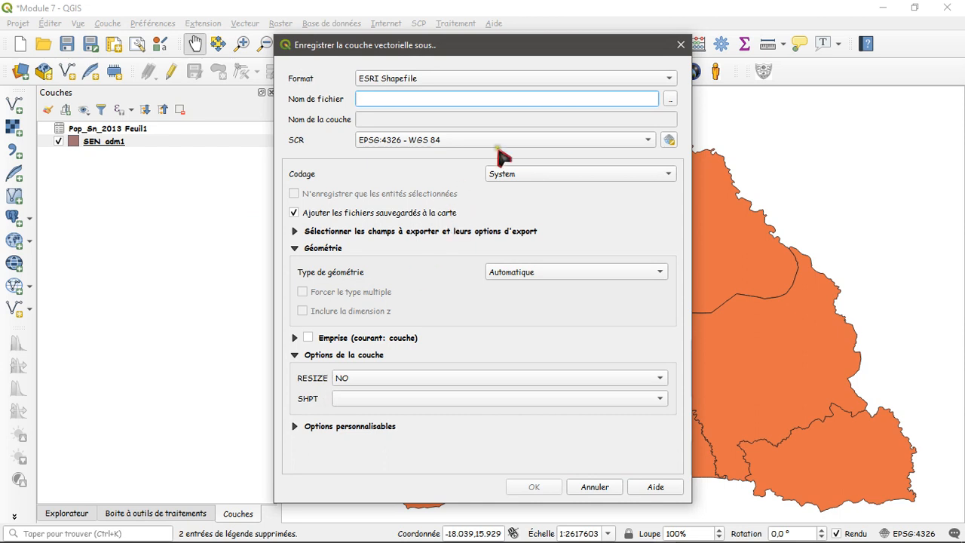
Set the export's output file to Region Sénégal_UTM28N in the Module 7 folder inside data\Vecteurs.
click(673, 101)
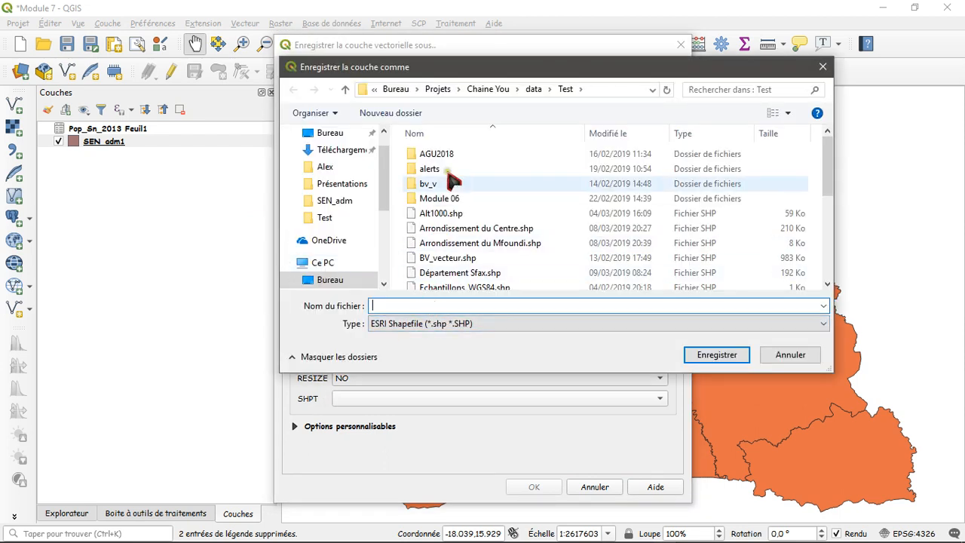
click(532, 88)
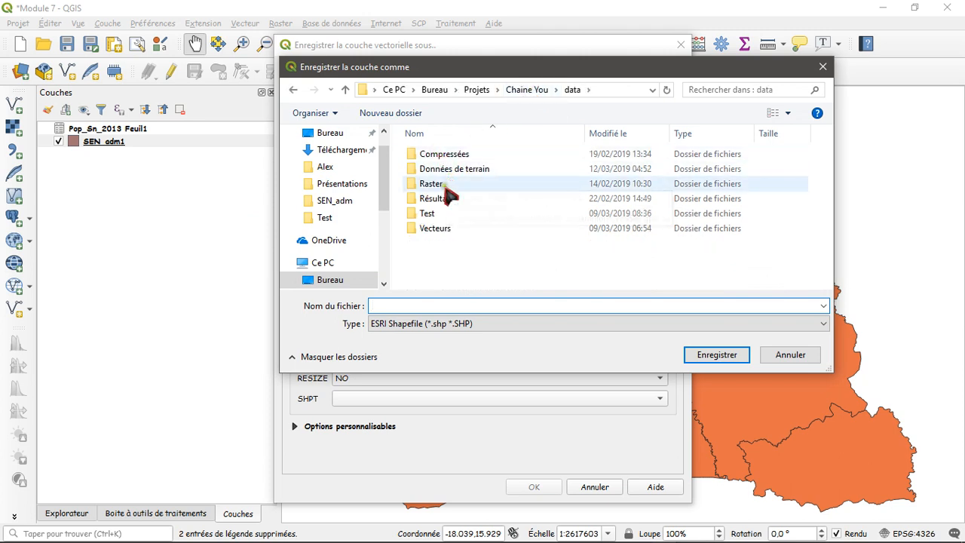
double_click(434, 227)
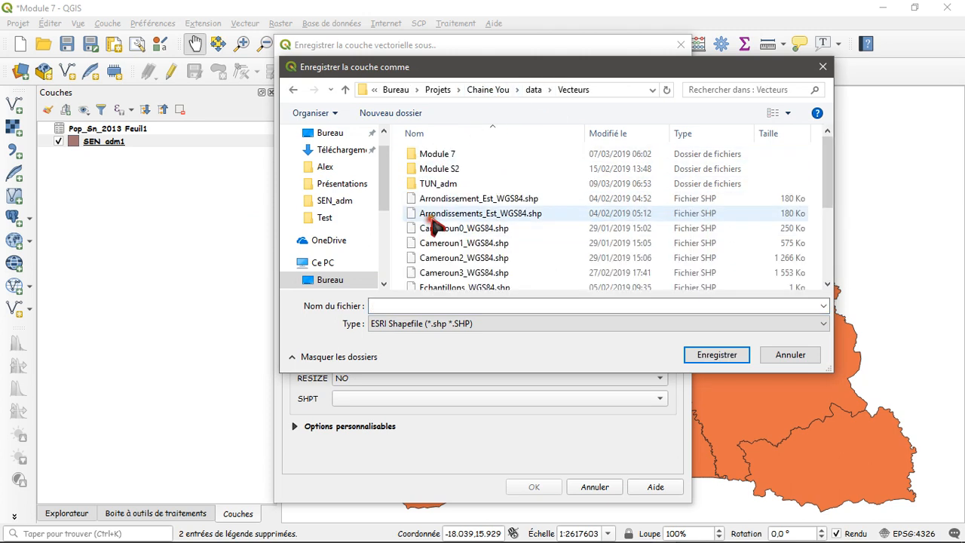
double_click(447, 160)
click(445, 162)
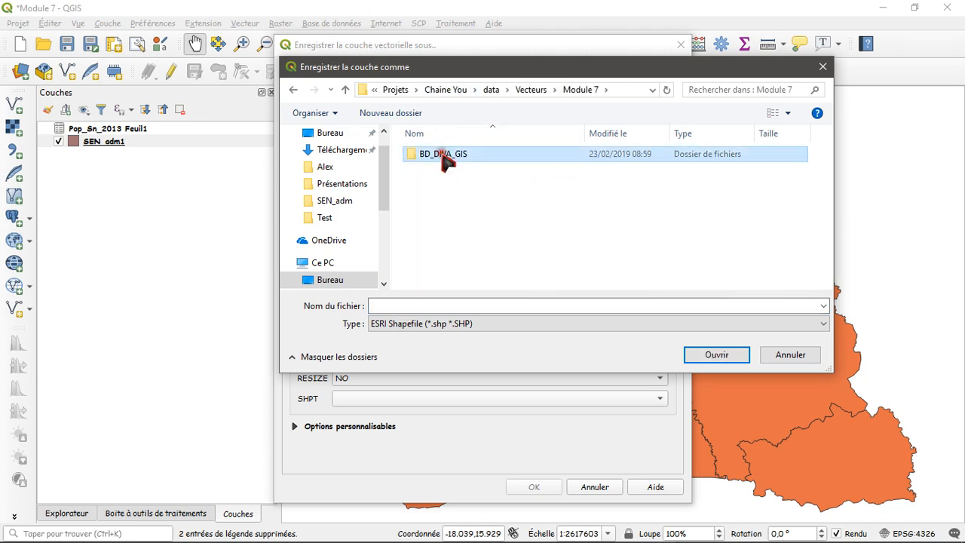
double_click(444, 163)
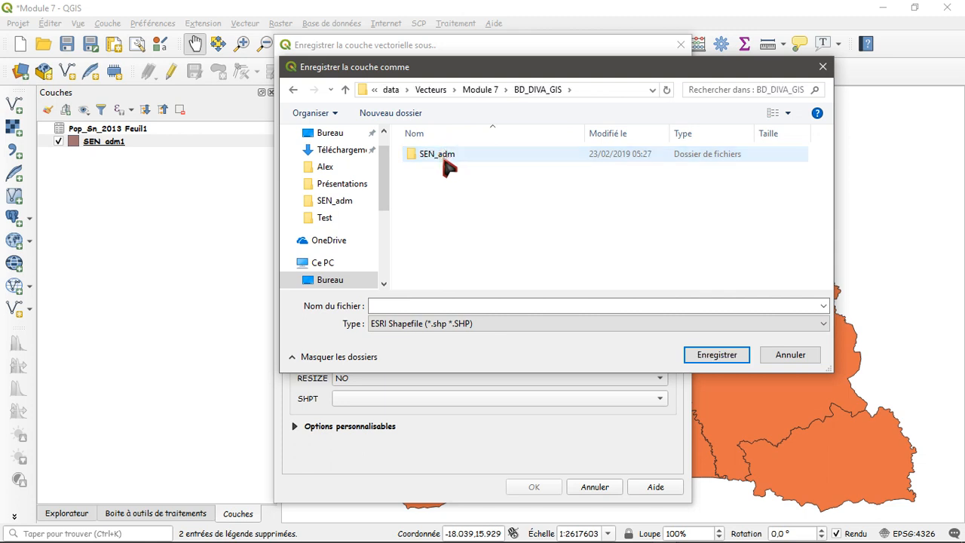
key(BackSpace)
click(394, 305)
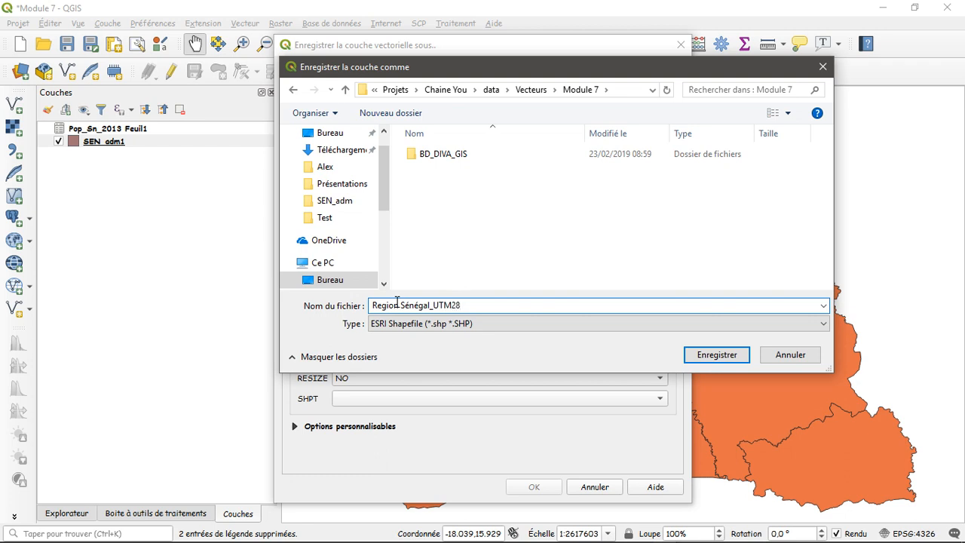
click(698, 357)
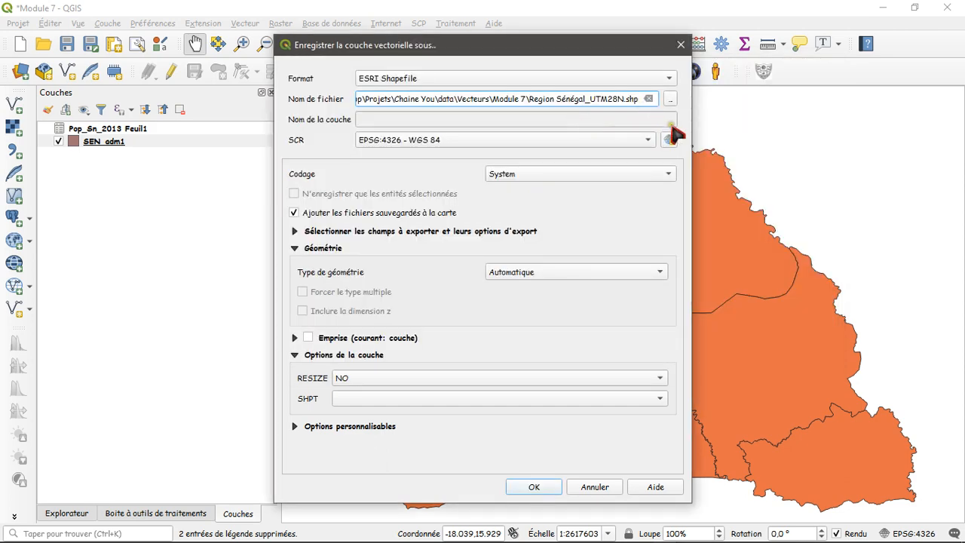
Assign WGS 84 / UTM zone 28N (EPSG:32628) as the output coordinate system and export the layer as an ESRI Shapefile.
click(668, 142)
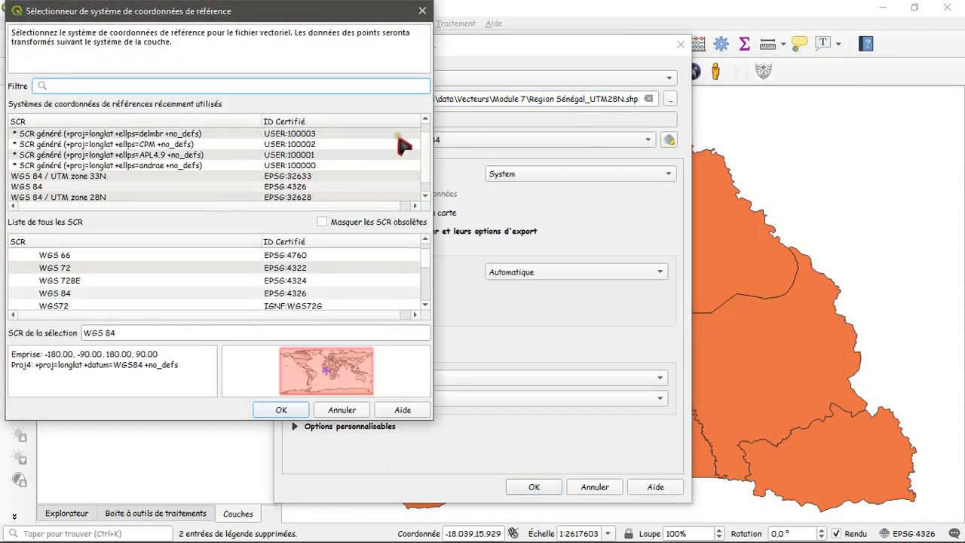
click(98, 87)
text(utm)
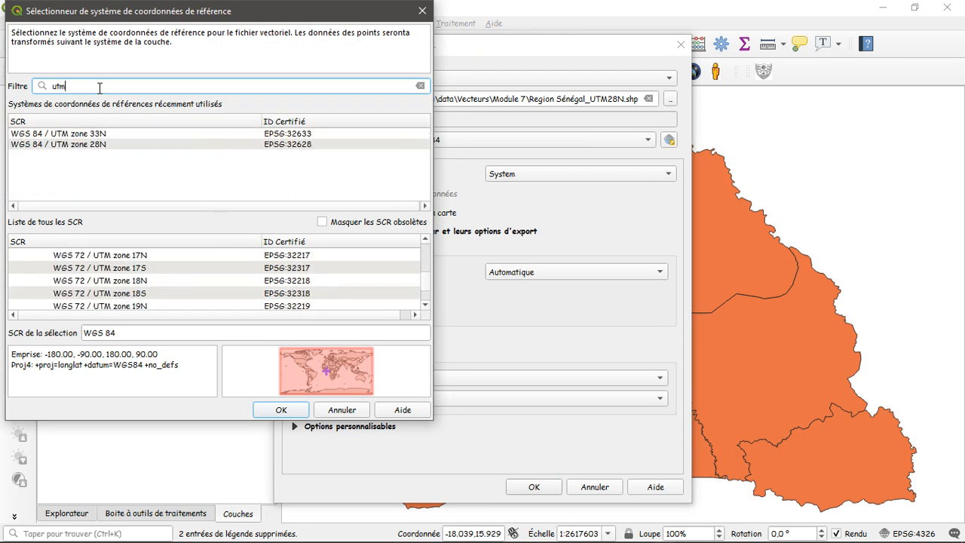
text(2)
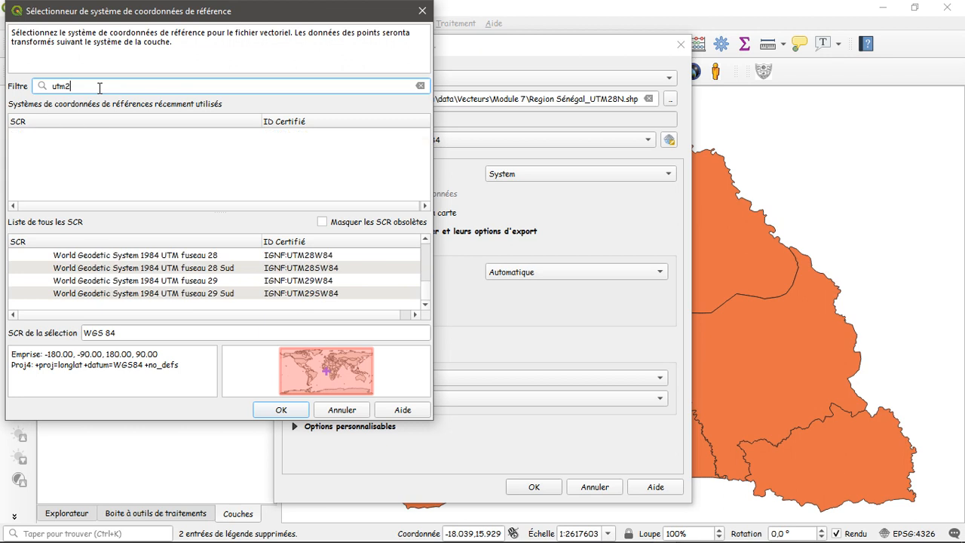
text(8)
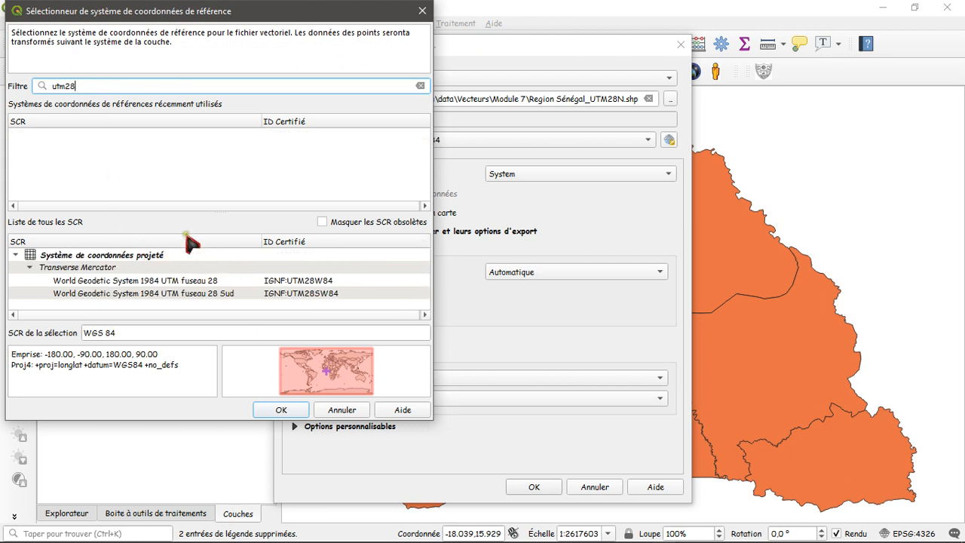
click(65, 87)
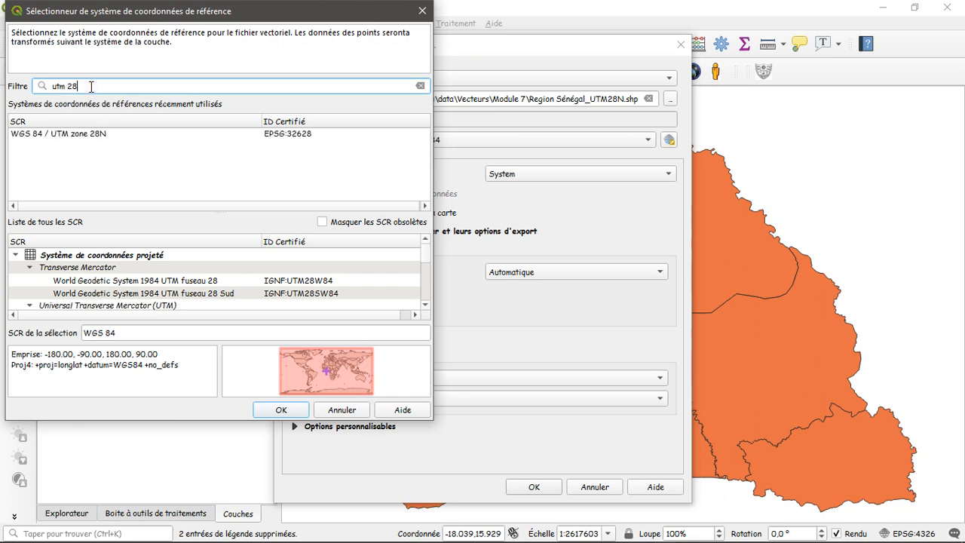
click(87, 134)
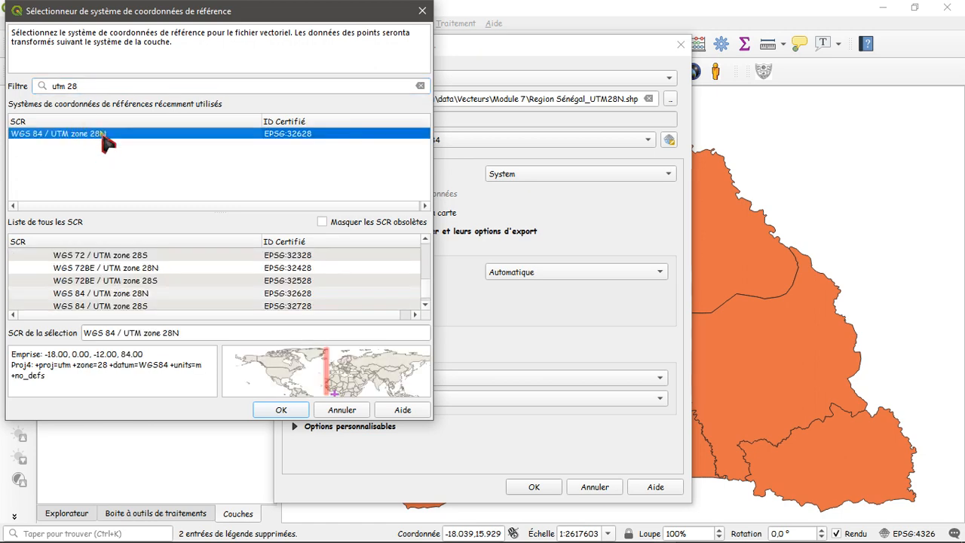
click(288, 411)
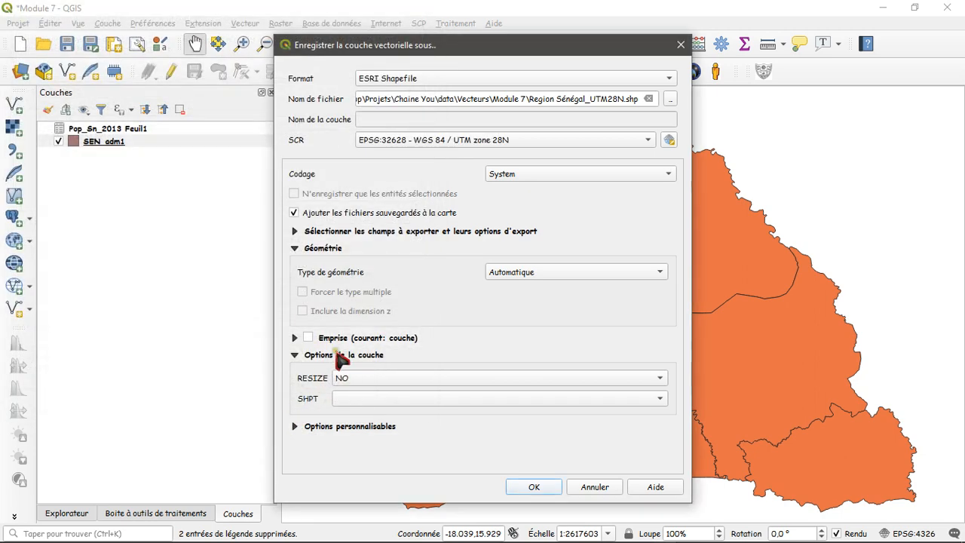
click(547, 489)
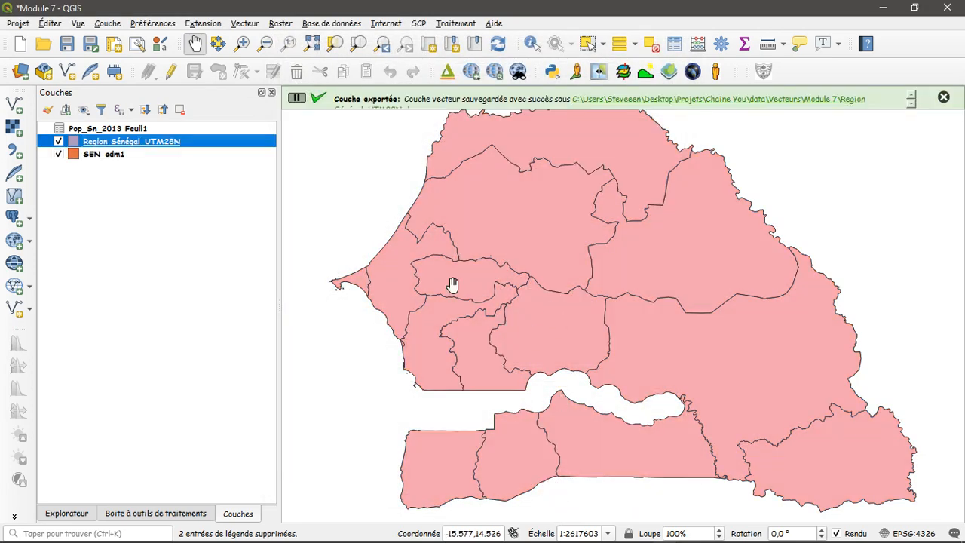
Hide the SEN_adm1 layer and check the joined fields in the Region Sénégal_UTM28N attribute table, sorted by Join_Regio.
click(58, 154)
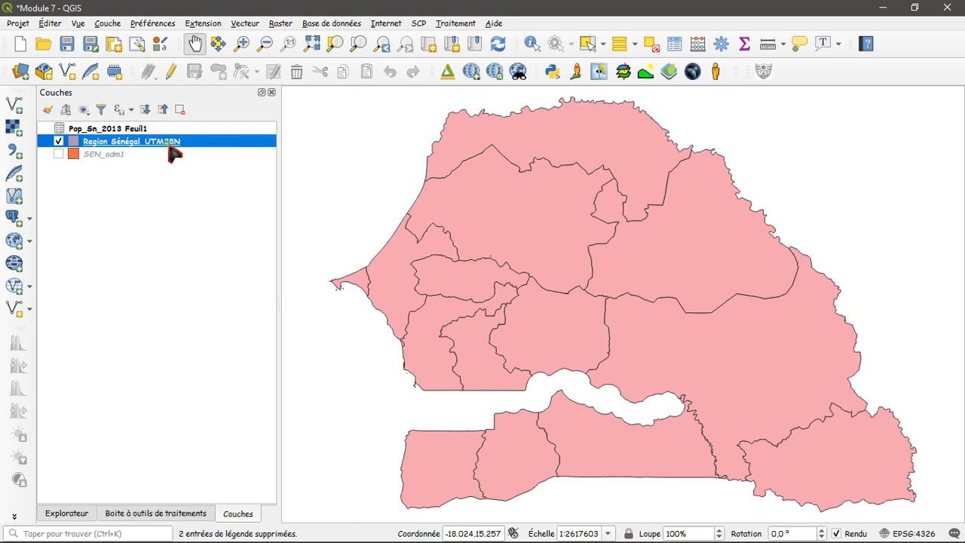
click(674, 44)
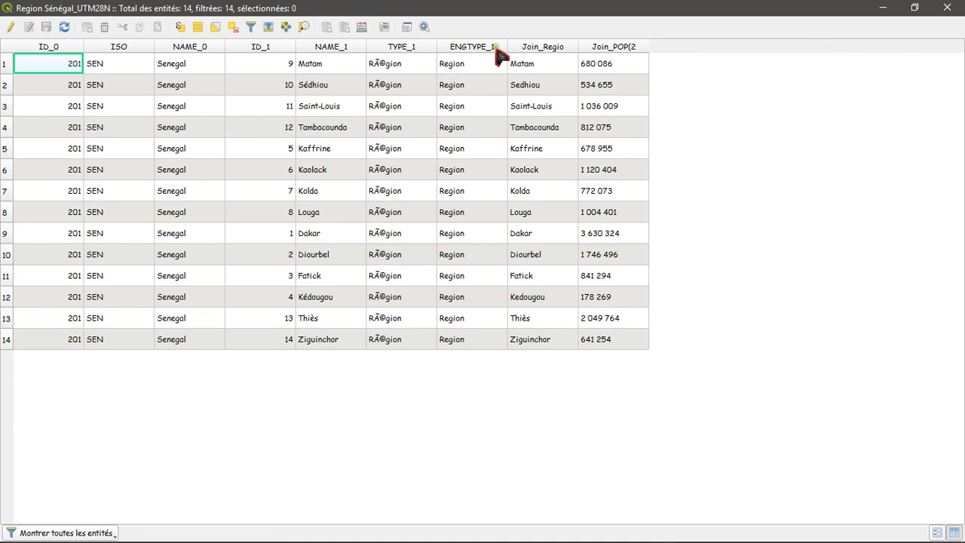
click(551, 48)
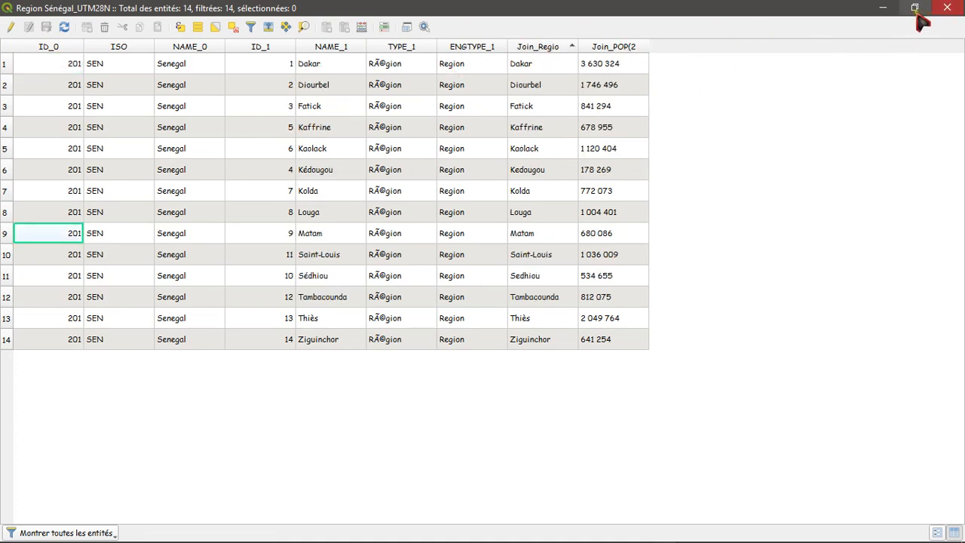
click(948, 8)
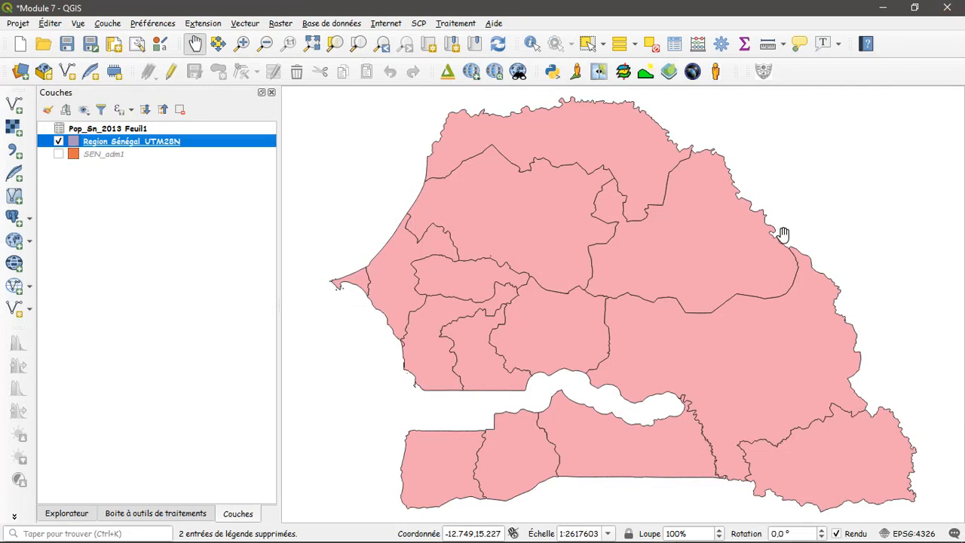